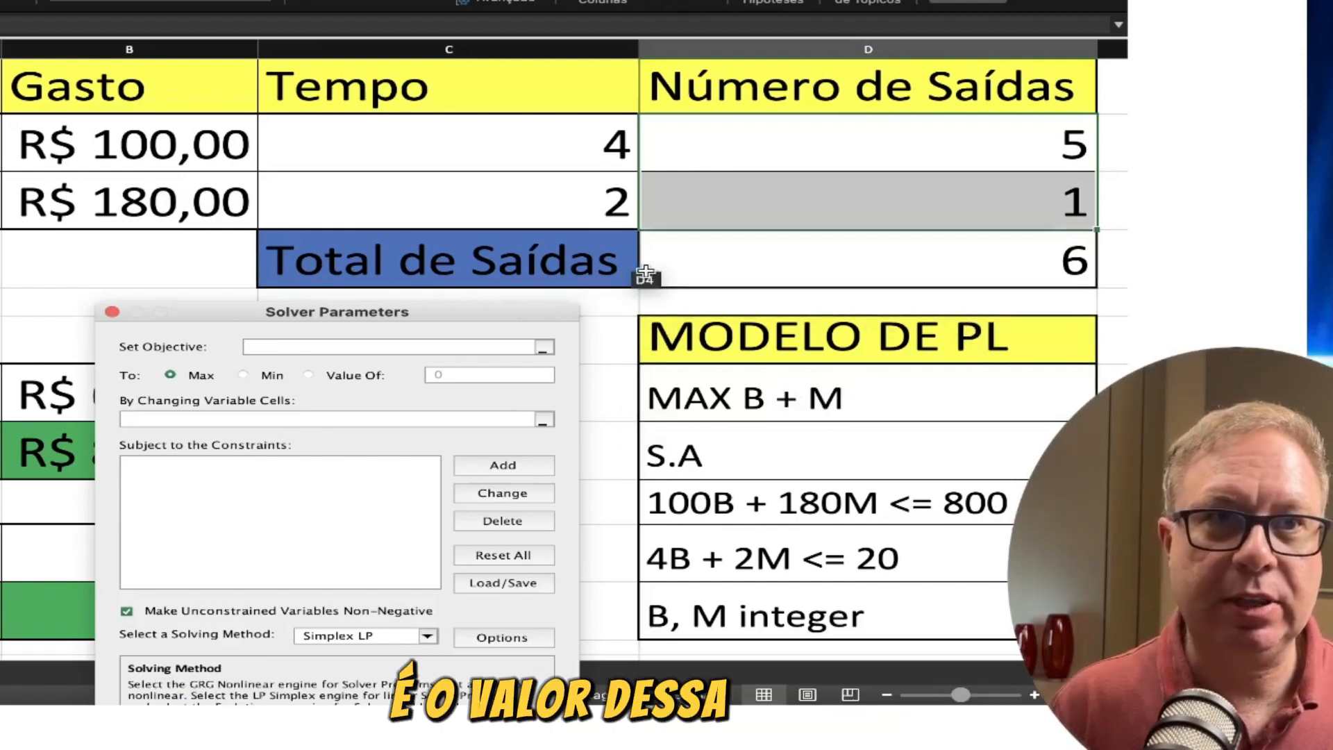
Set the Solver objective to the Total de Saídas cell D4 and the changing variable cells to D2:D3.
click(690, 266)
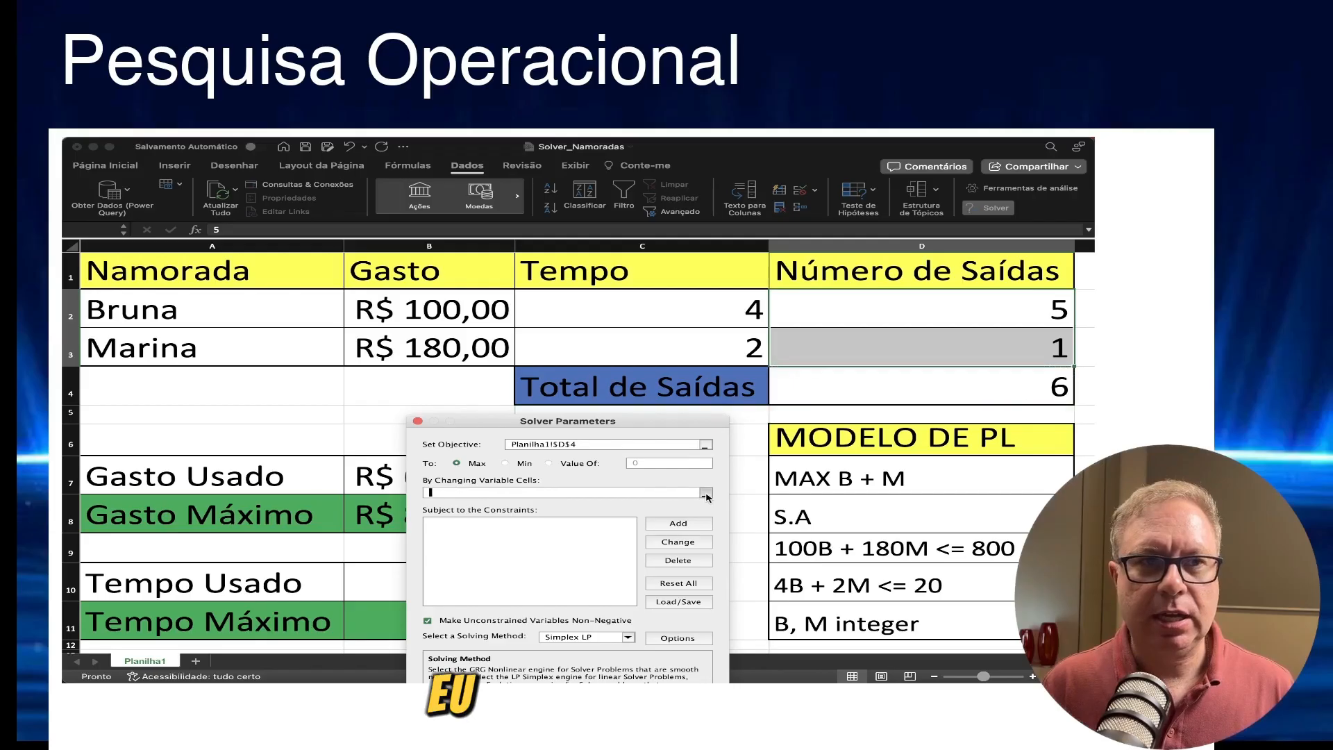
click(705, 494)
click(932, 308)
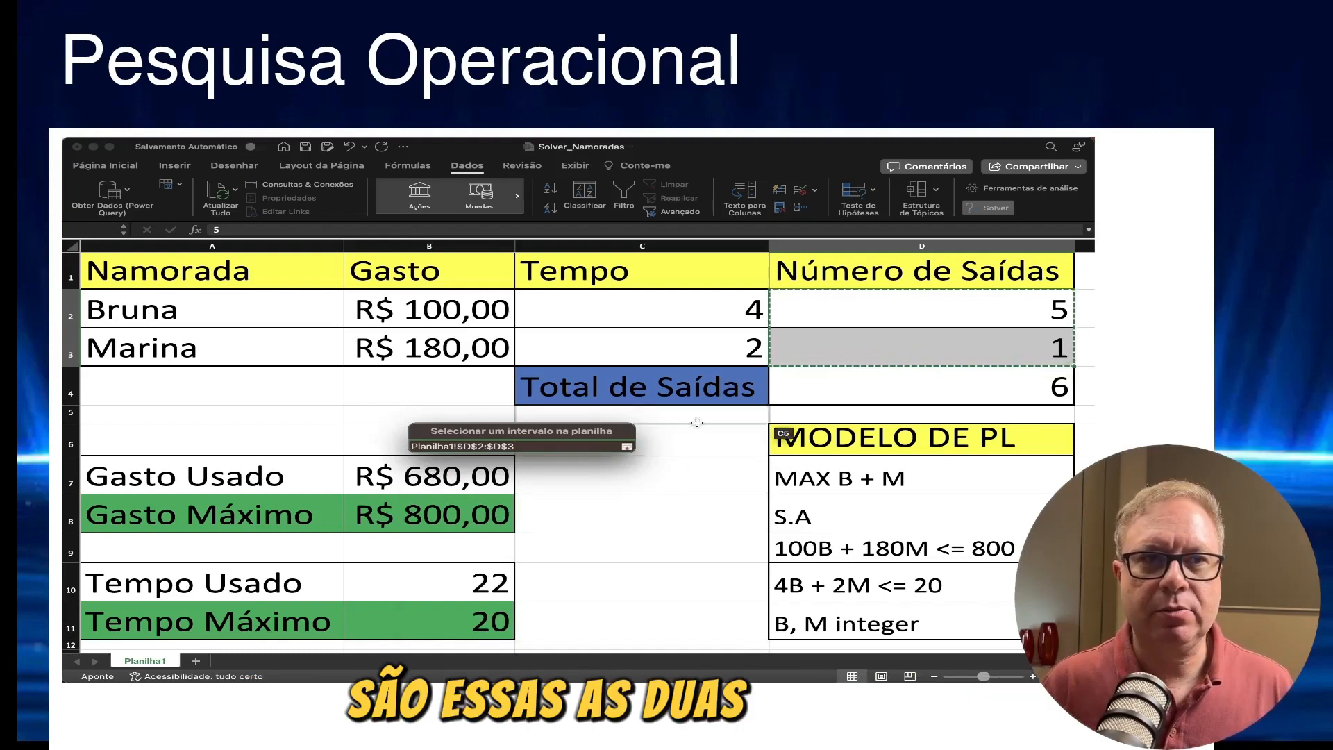
click(627, 446)
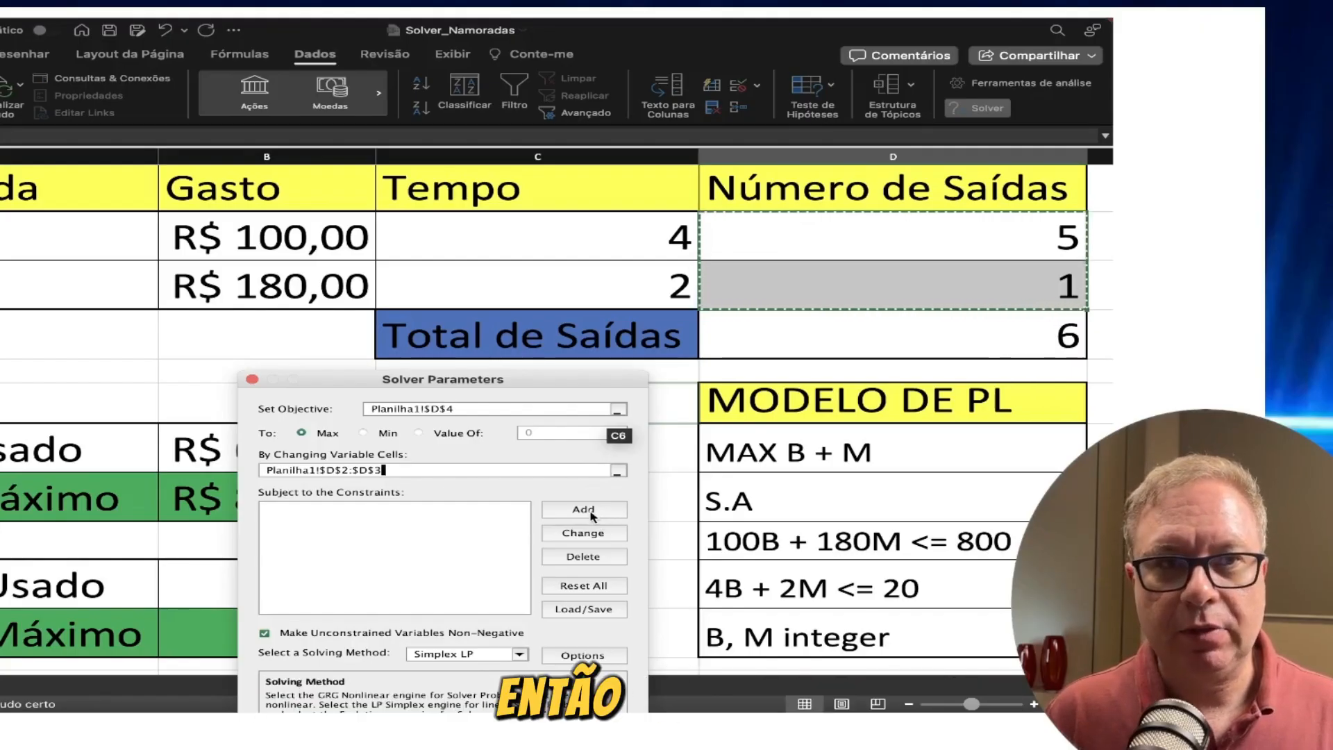
Add a Solver constraint requiring Gasto Usado (B7) to be <= Gasto Máximo (B8).
click(591, 511)
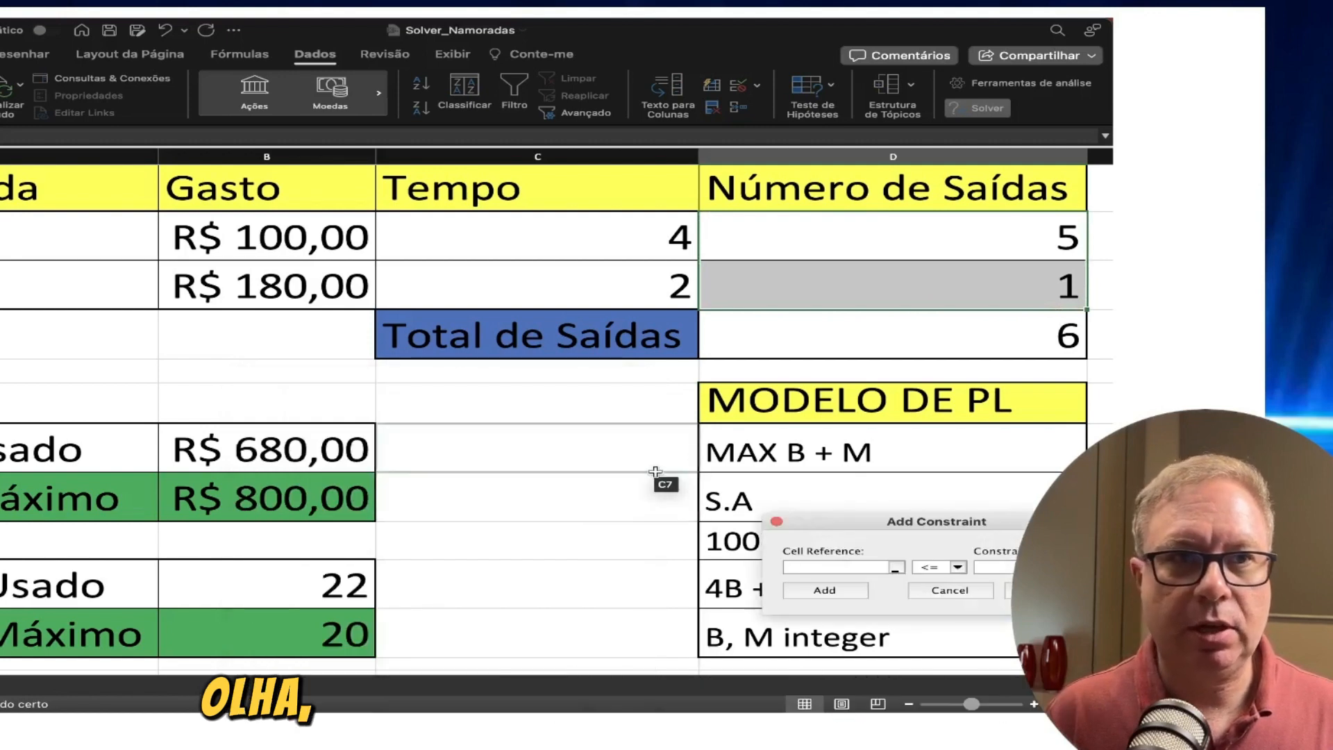
mouse_move(832, 520)
mouse_down()
mouse_move(632, 477)
mouse_move(422, 391)
mouse_up()
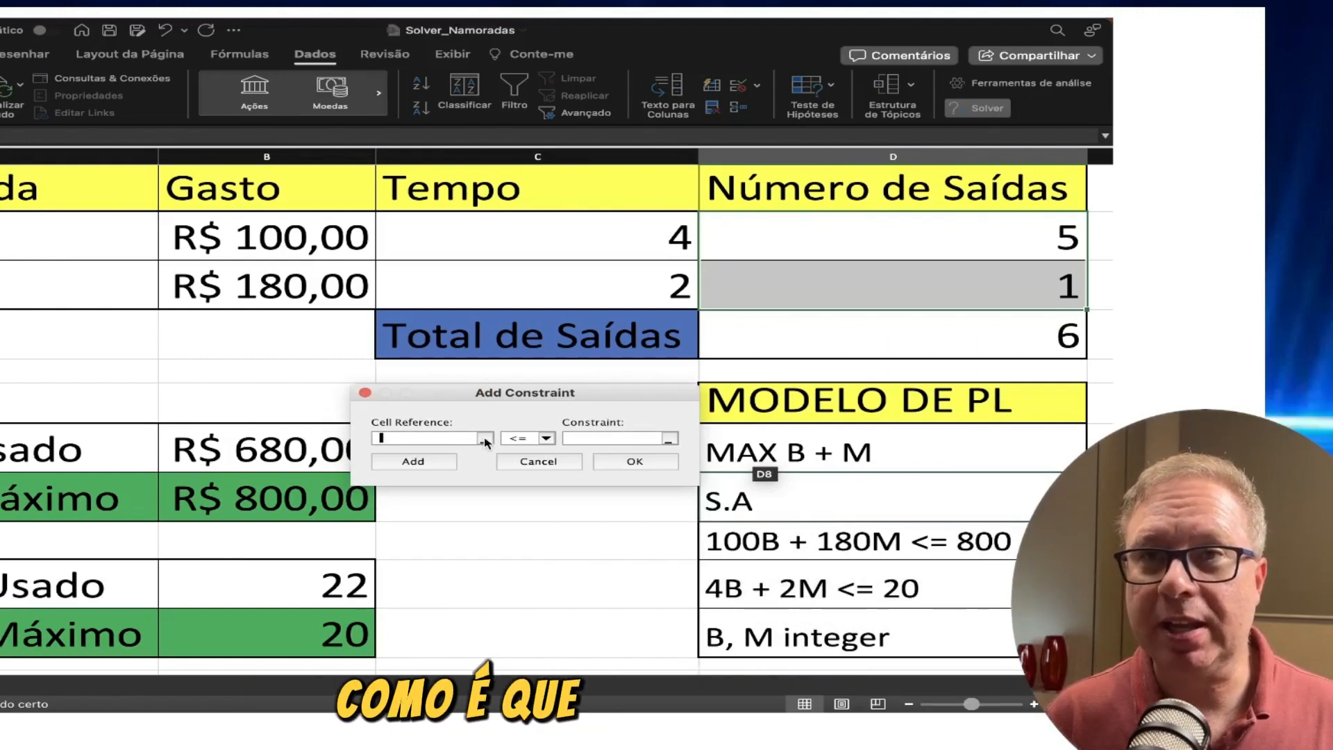
click(486, 440)
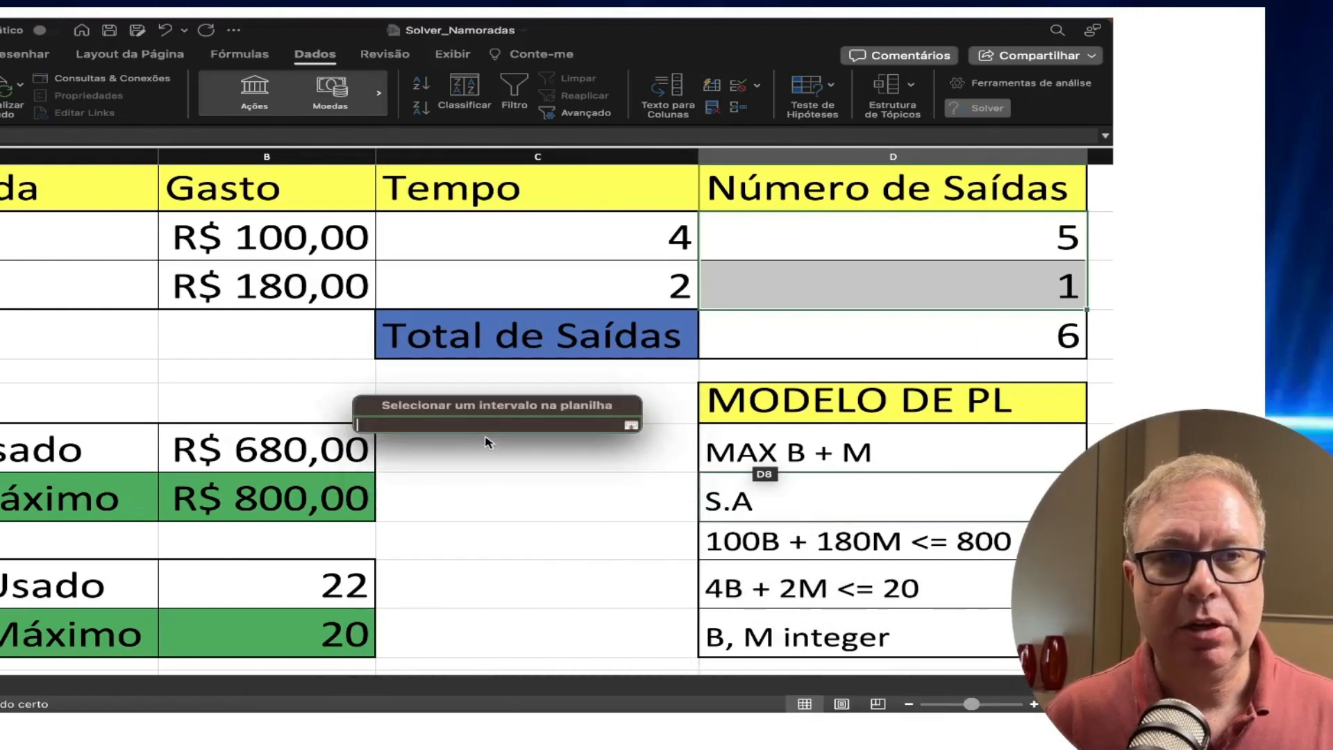
click(263, 451)
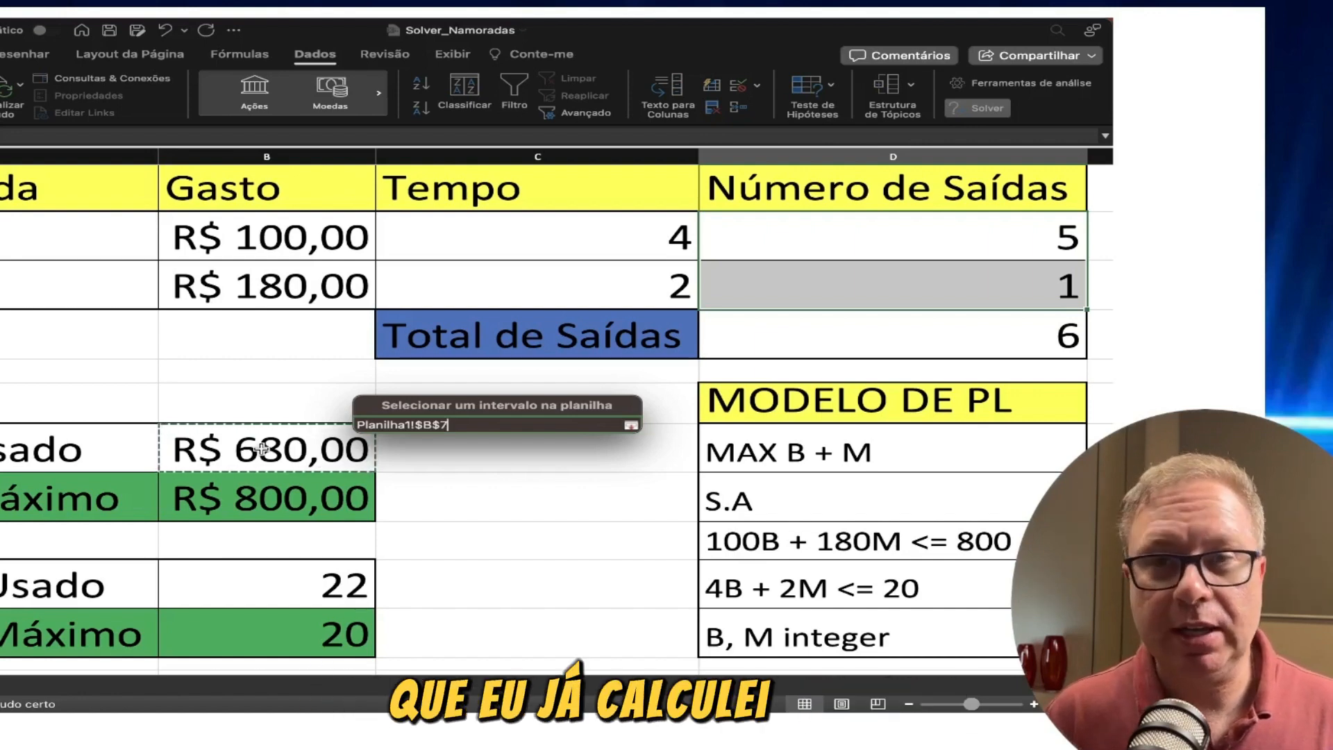
key(Return)
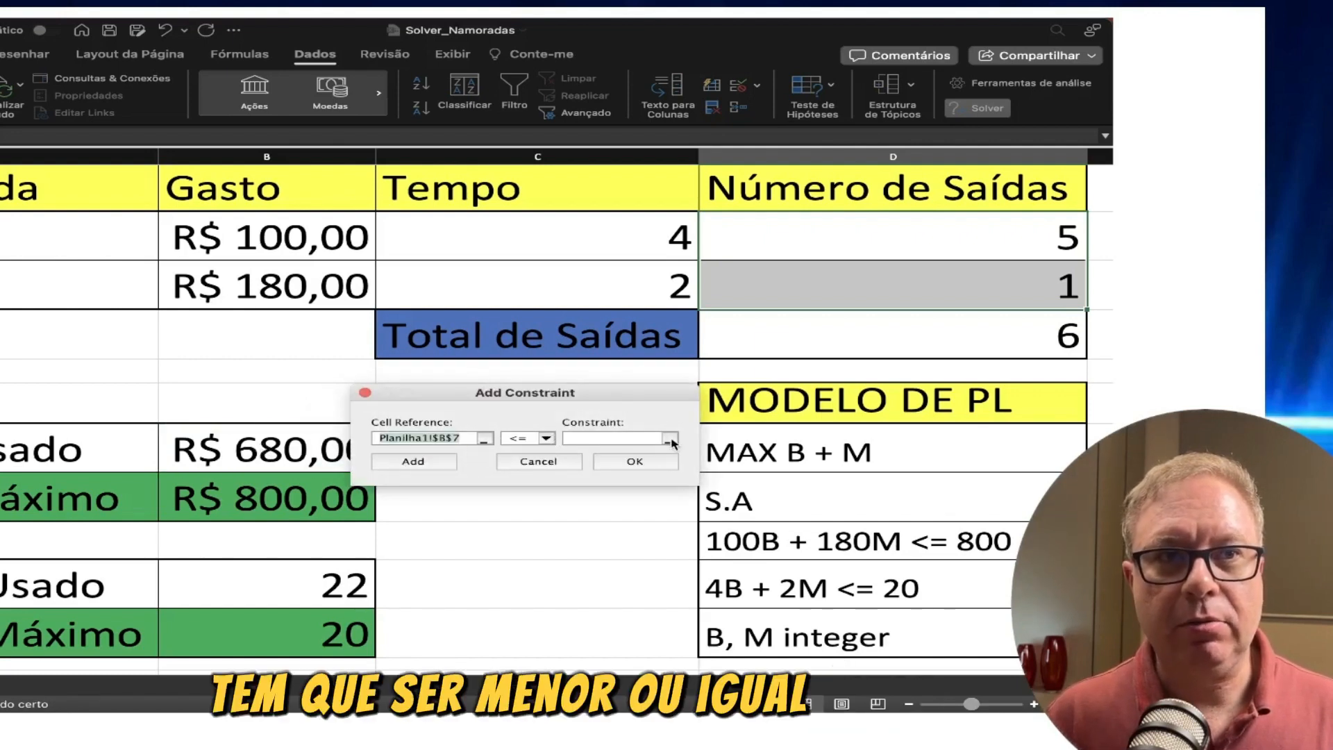
click(311, 505)
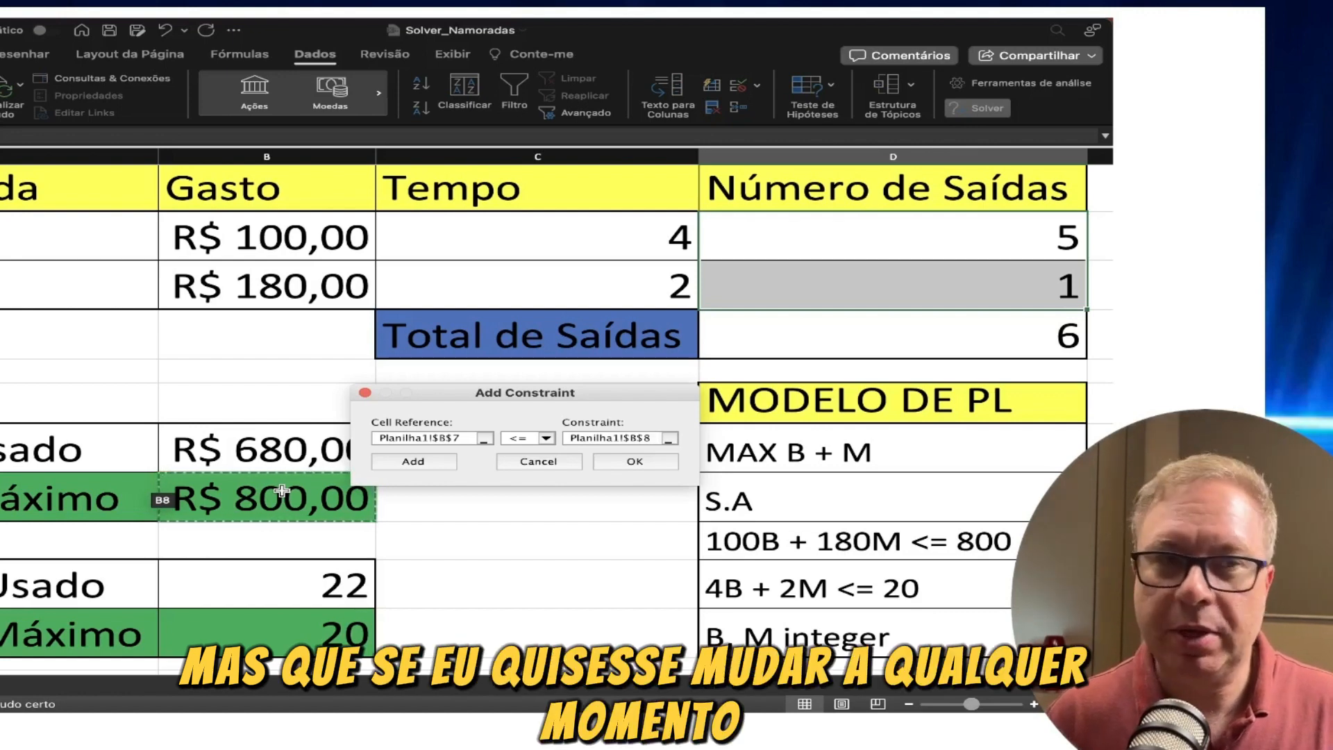
click(635, 461)
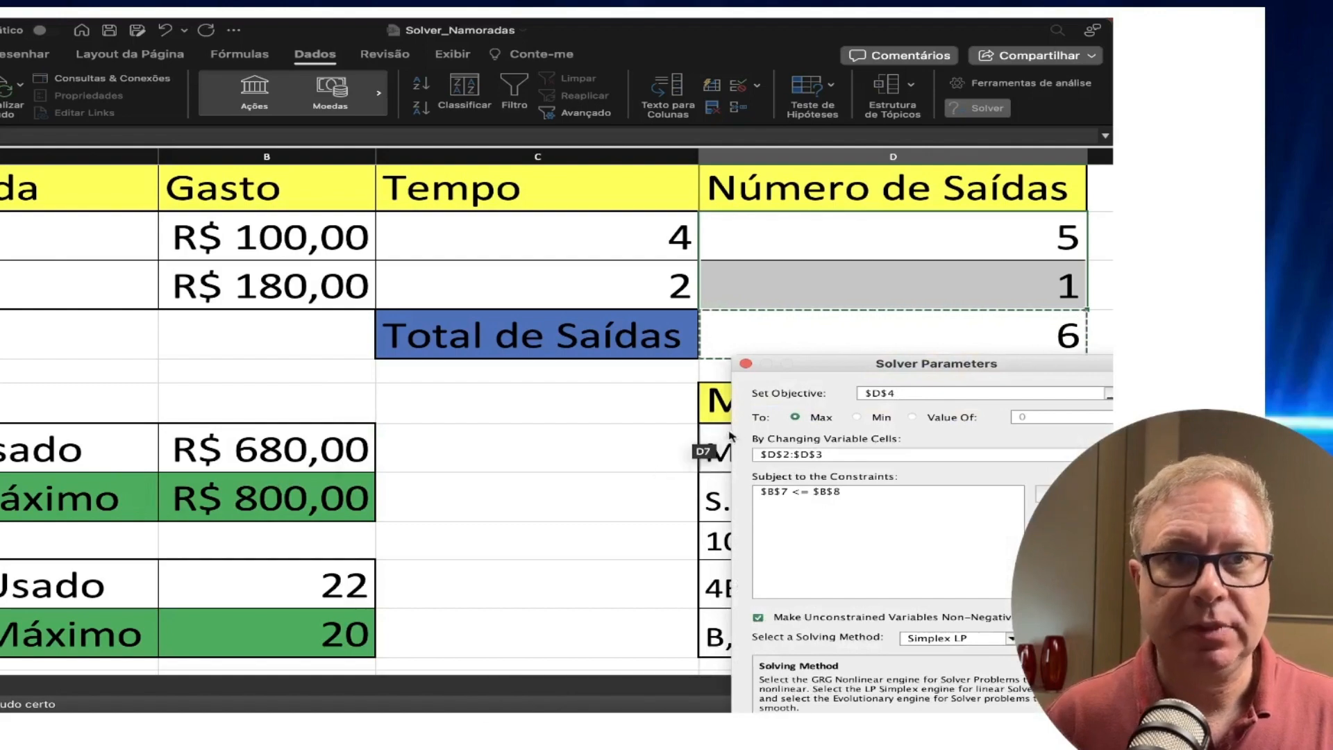
Add a Solver constraint requiring Tempo Usado (B10) to be <= Tempo Máximo (B11).
drag(788, 378, 400, 327)
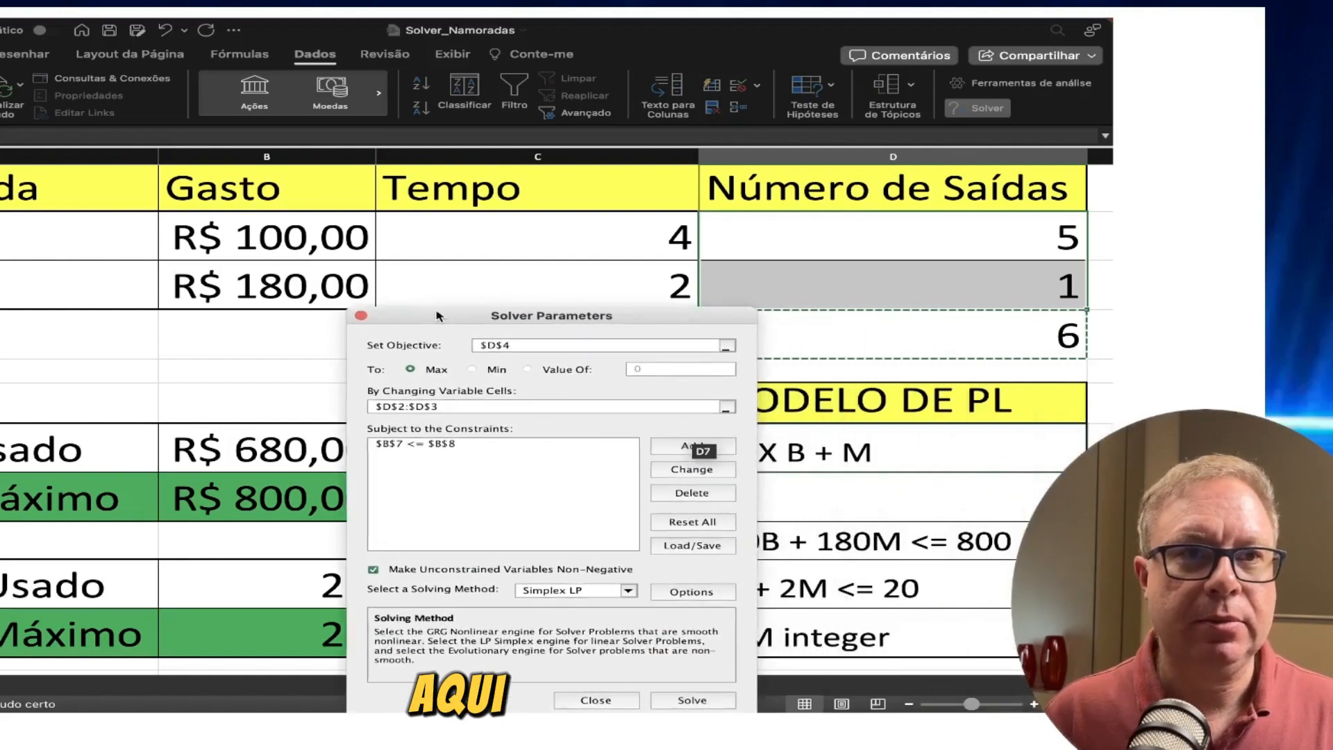
click(684, 442)
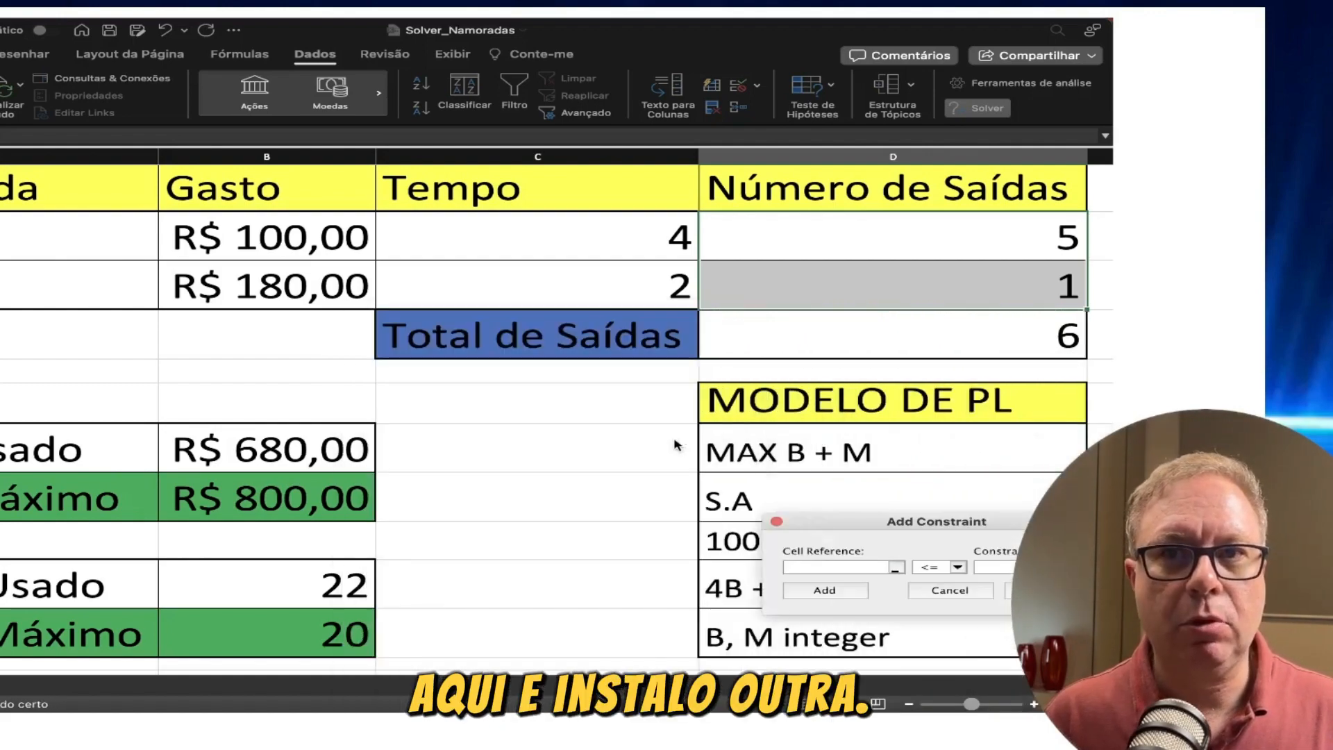
click(298, 579)
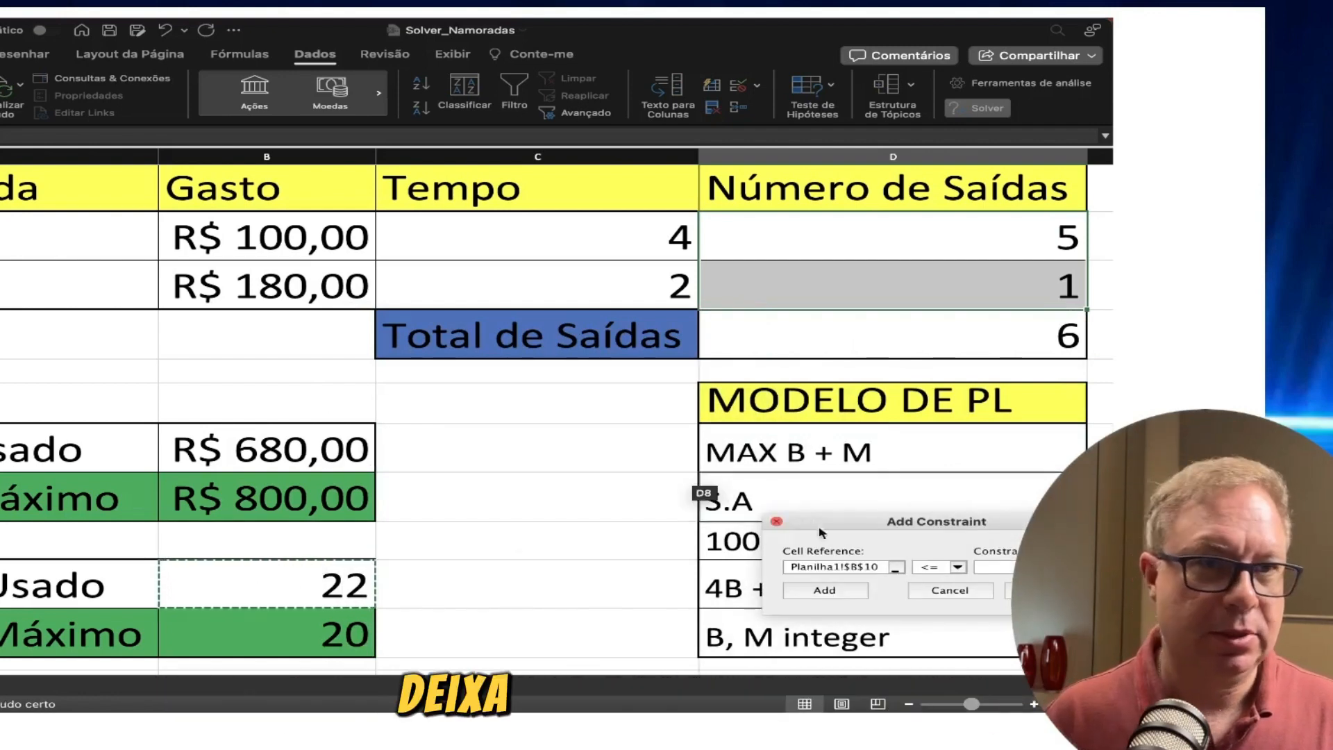
drag(857, 525, 509, 342)
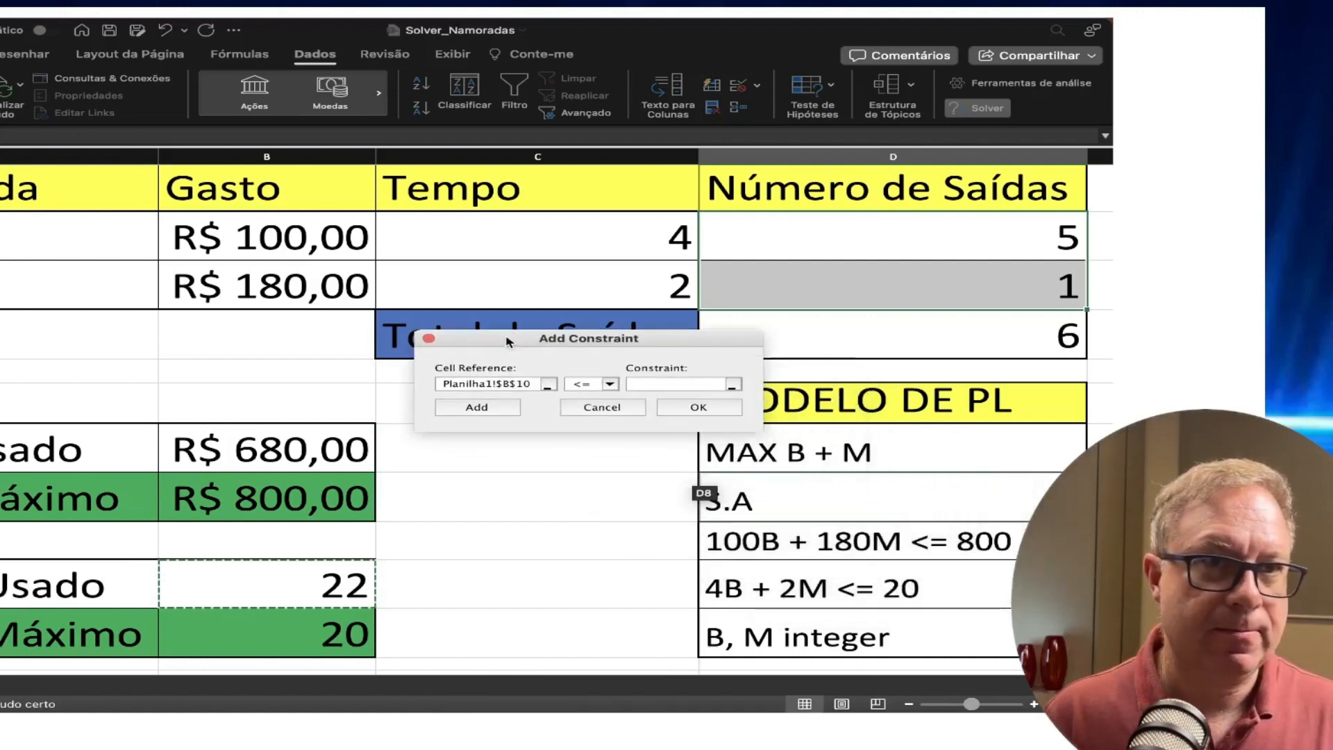
click(679, 384)
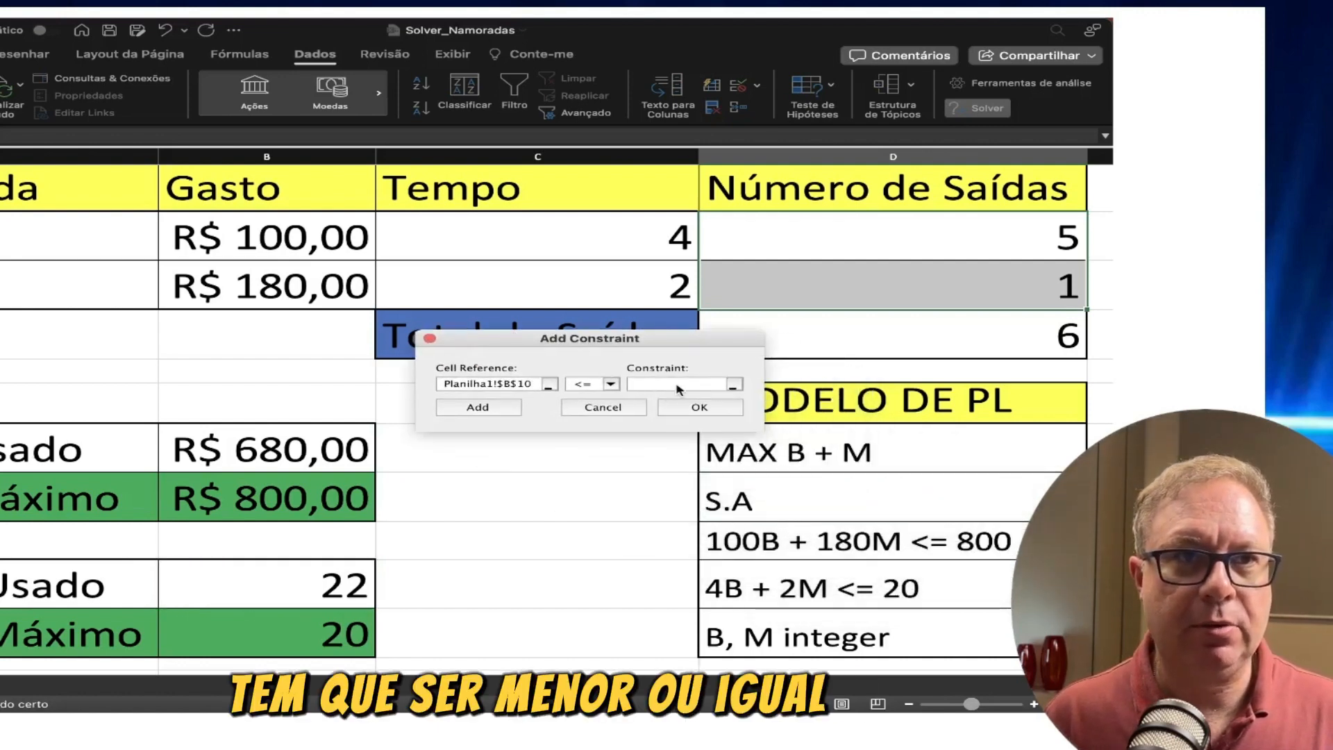
click(328, 639)
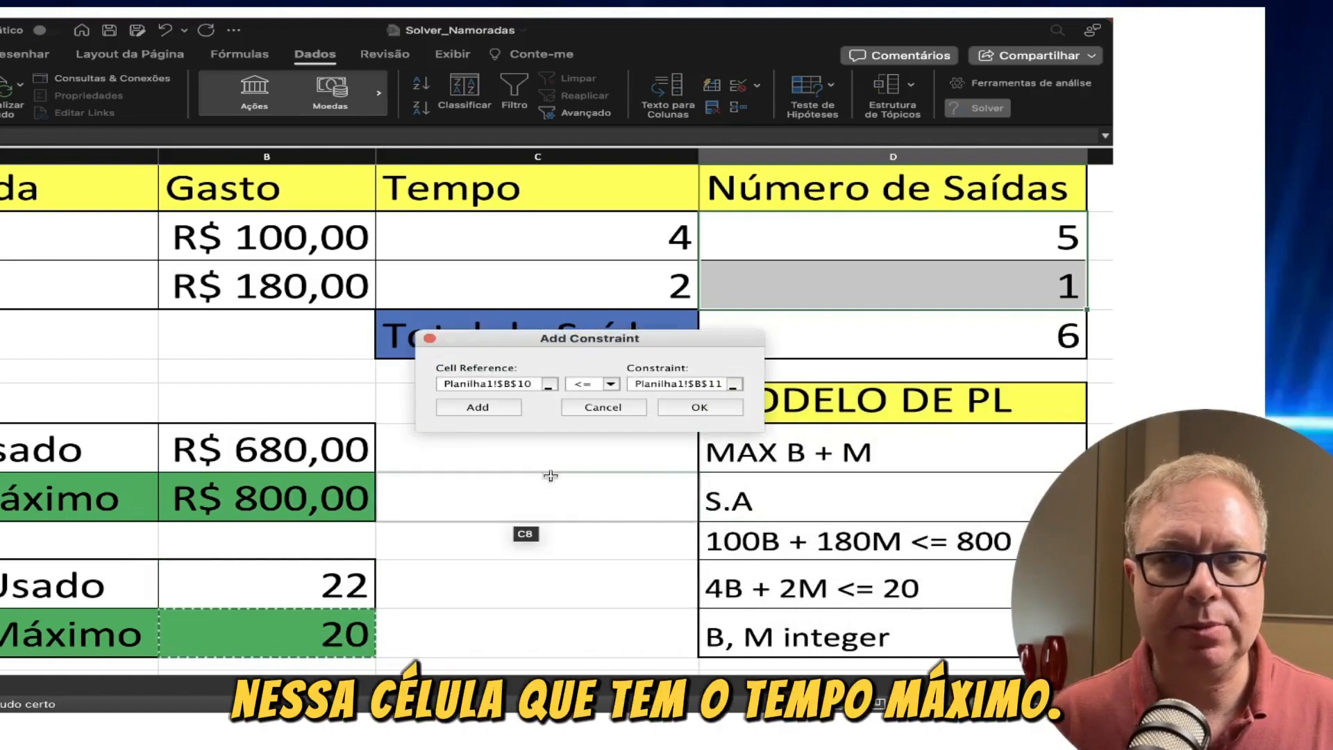
click(680, 409)
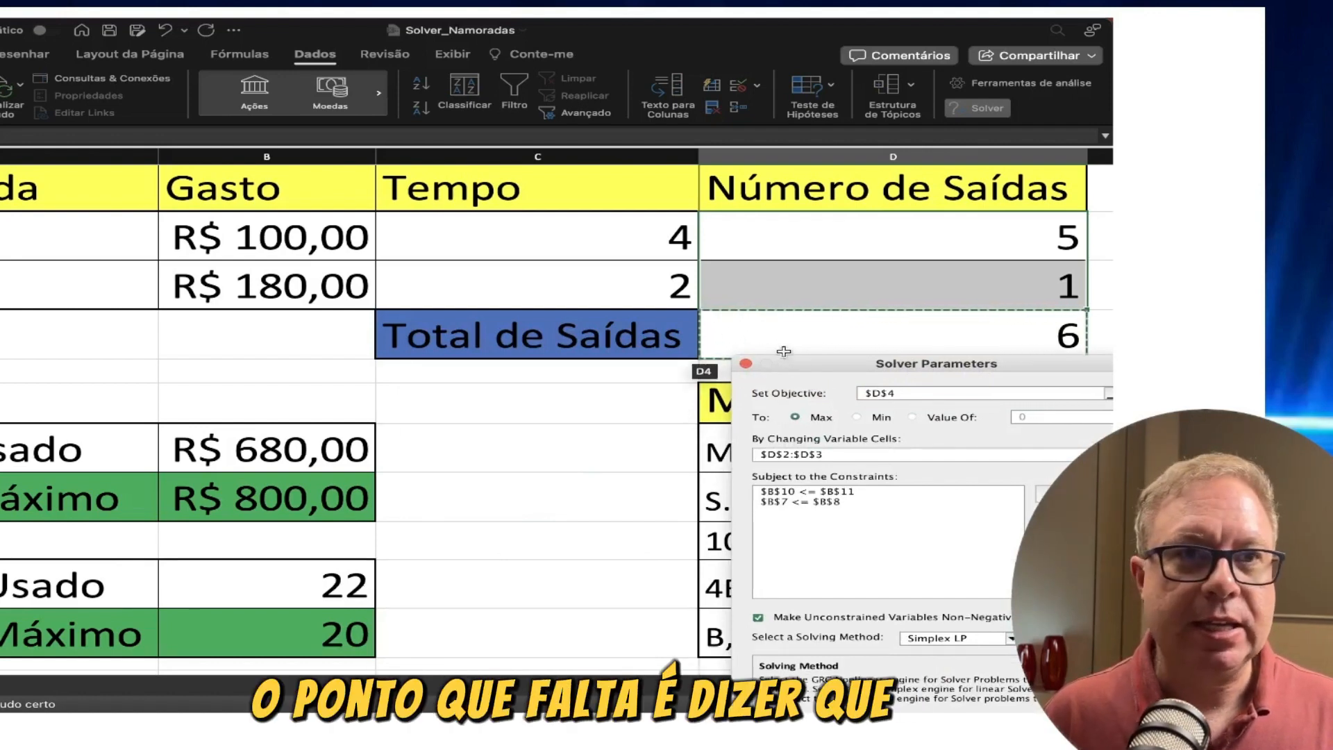
Add an int constraint on D2 so the first Número de Saídas variable must be an integer.
drag(817, 363, 397, 327)
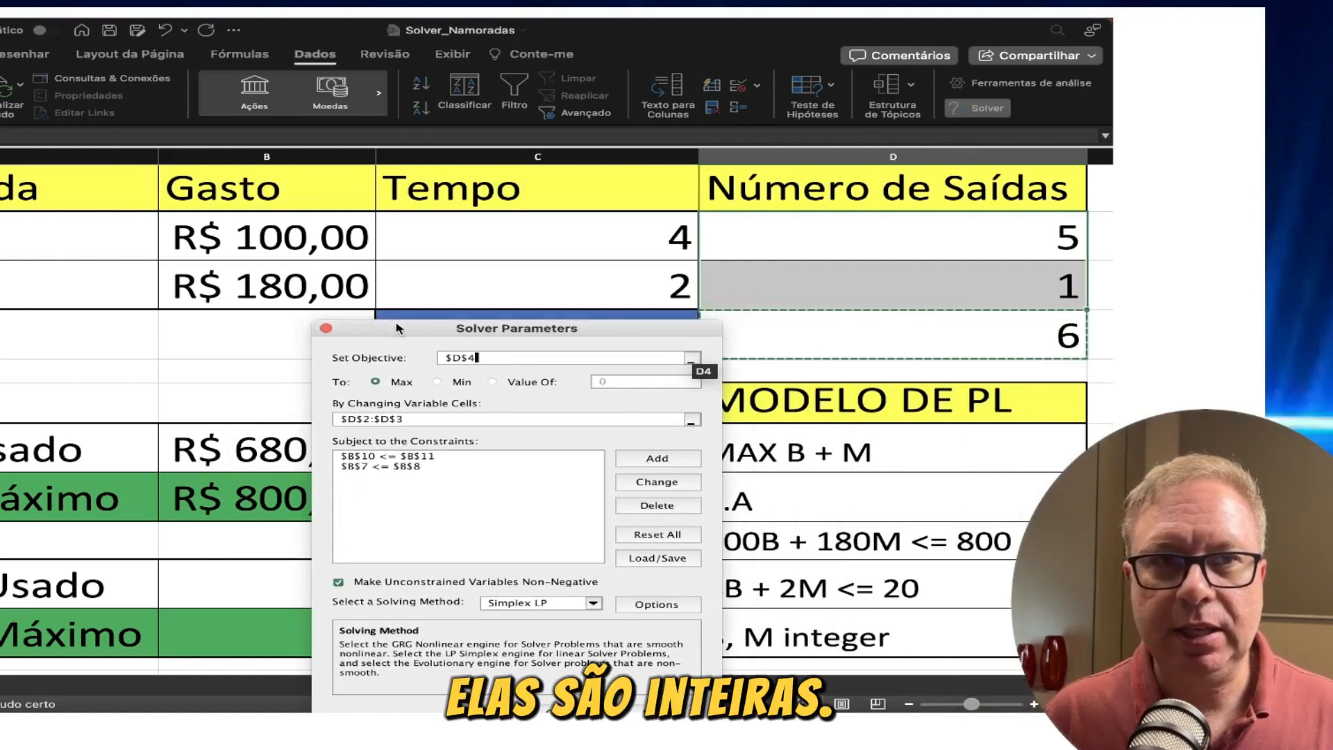
click(649, 460)
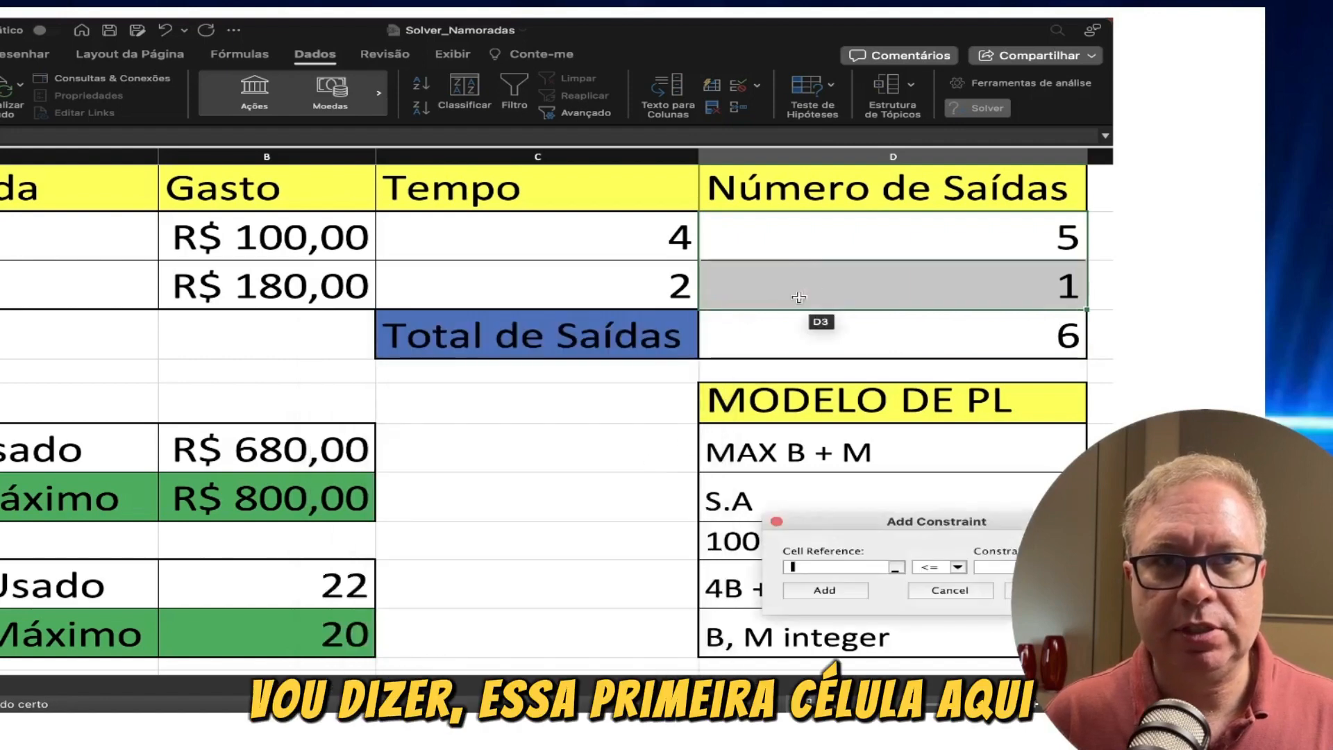
click(836, 232)
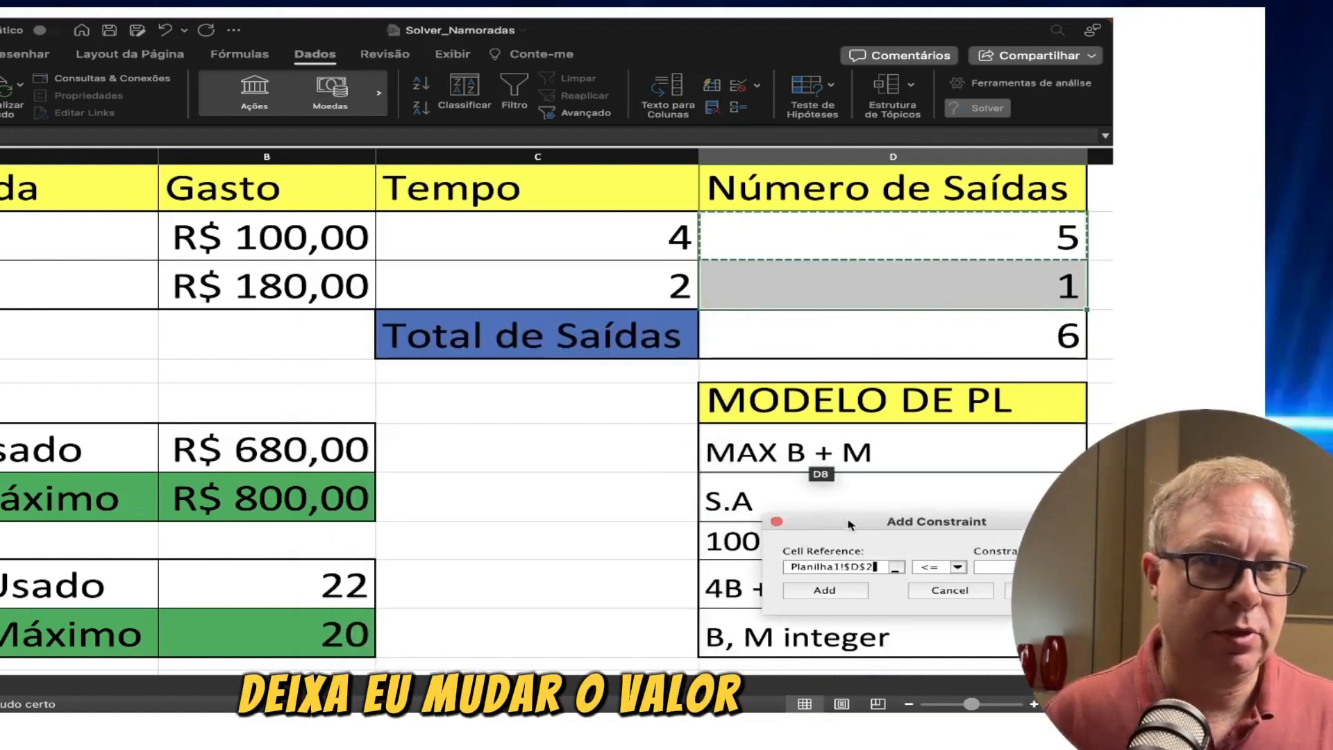
drag(943, 520, 611, 428)
click(613, 474)
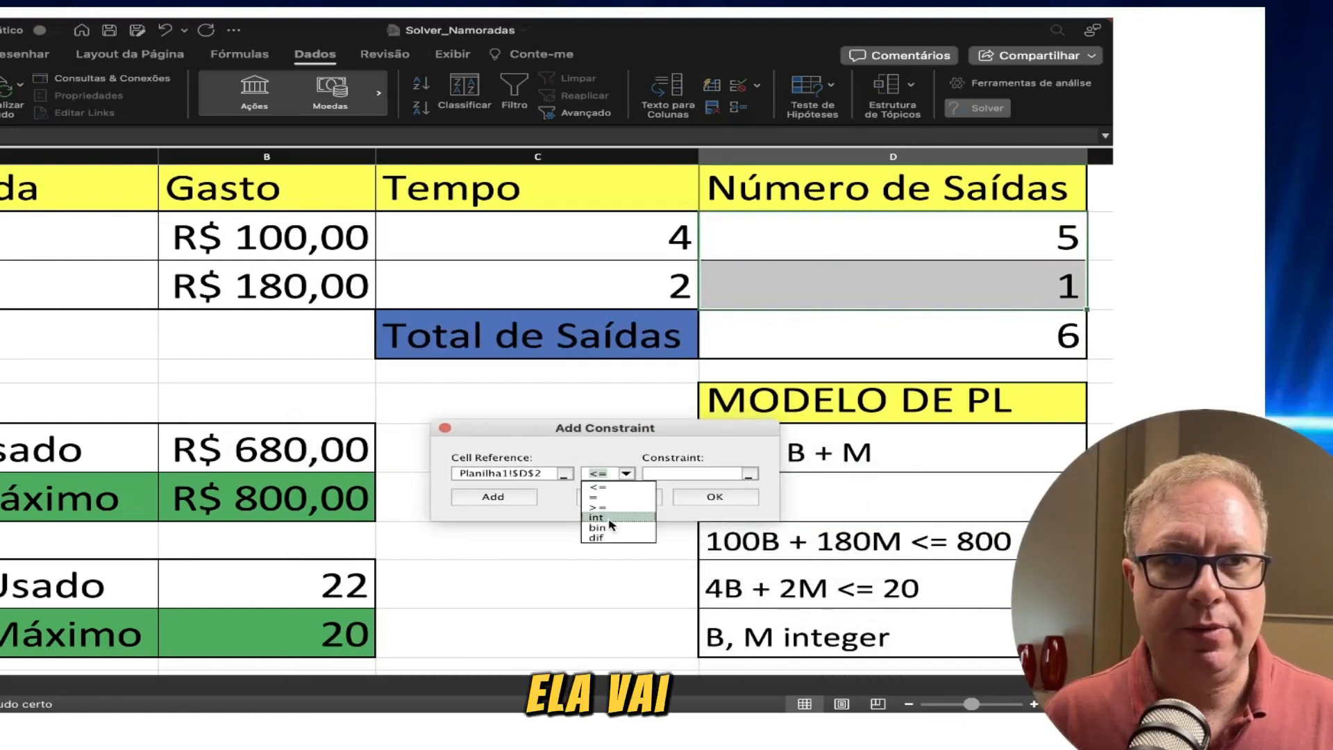
click(695, 499)
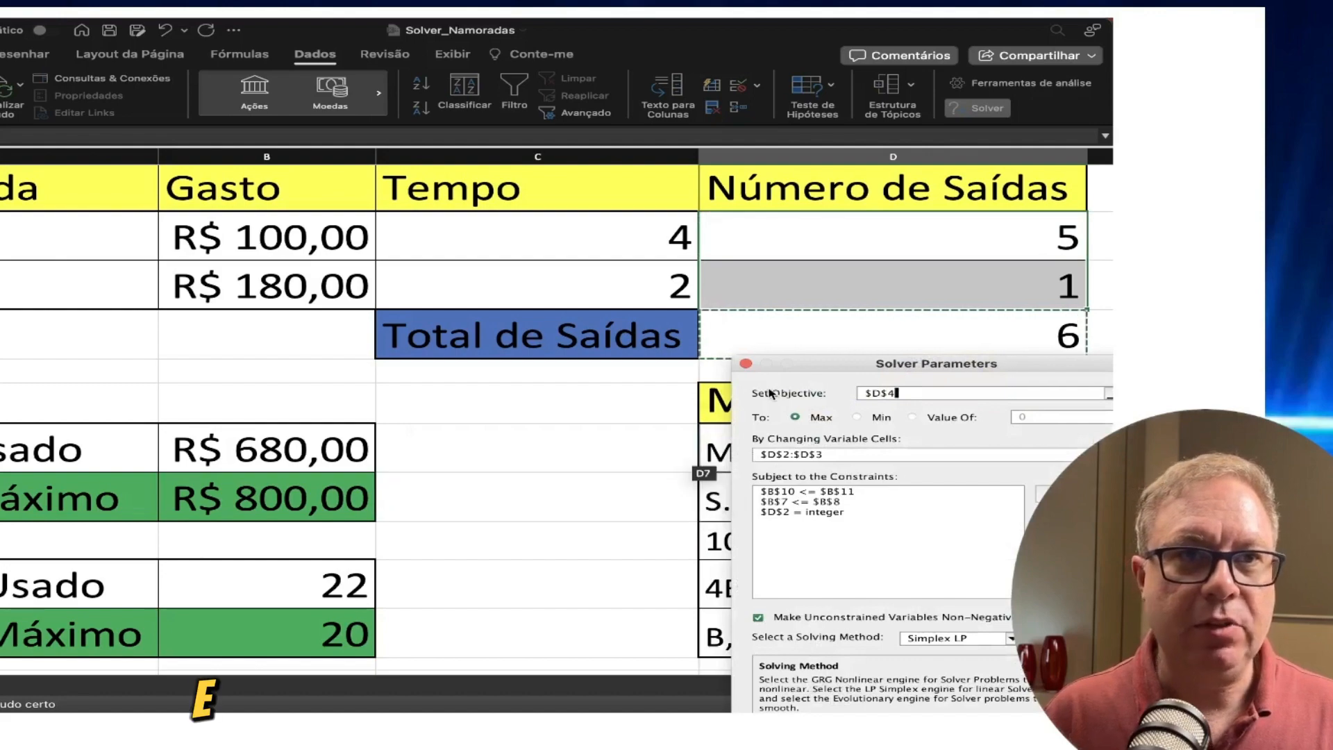
Add an int constraint on D3, the second Número de Saídas variable, keeping D4 as the Solver objective.
drag(800, 369, 275, 352)
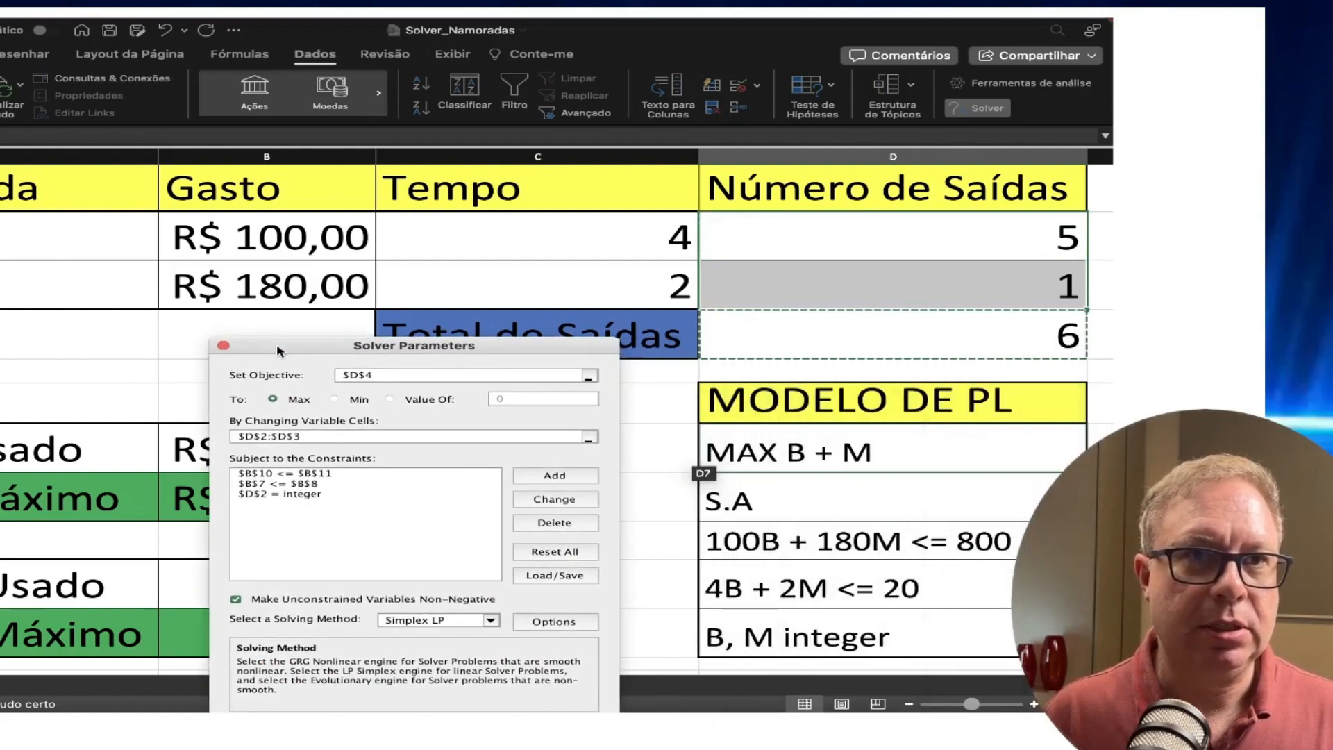
click(822, 292)
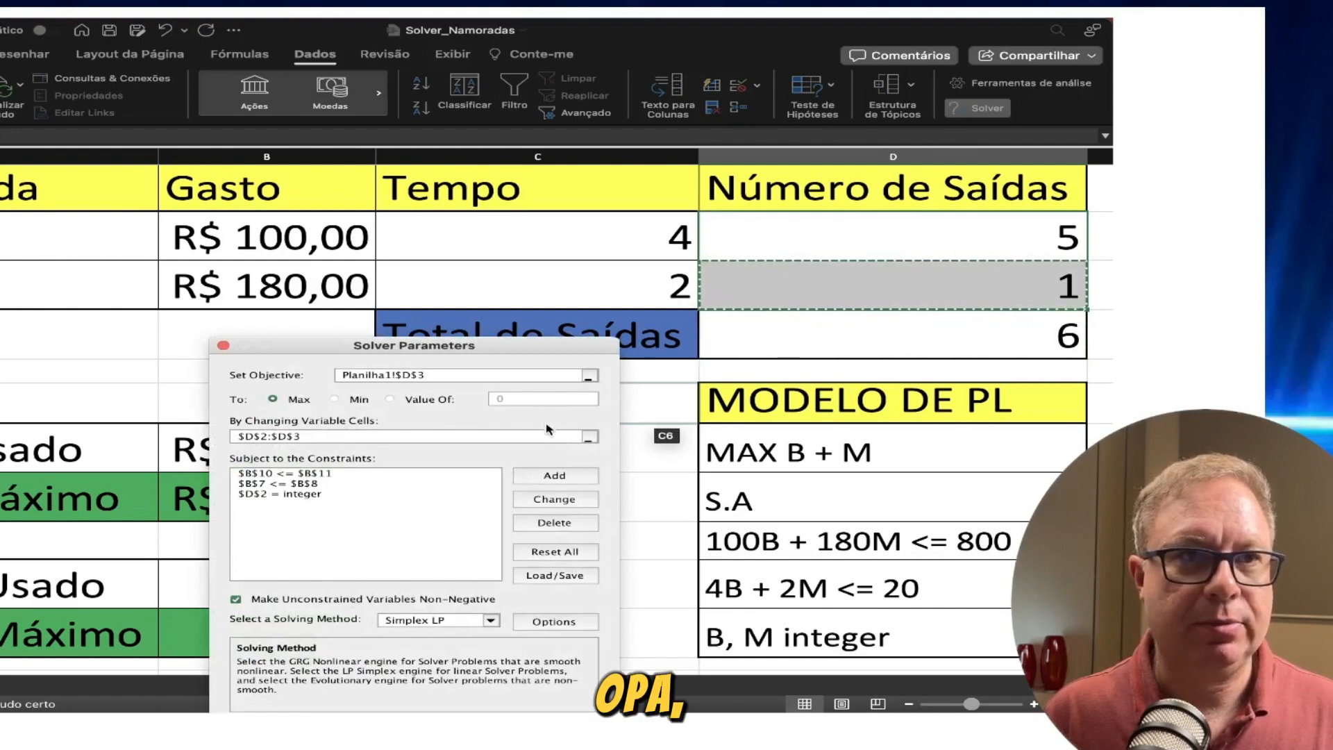
click(773, 333)
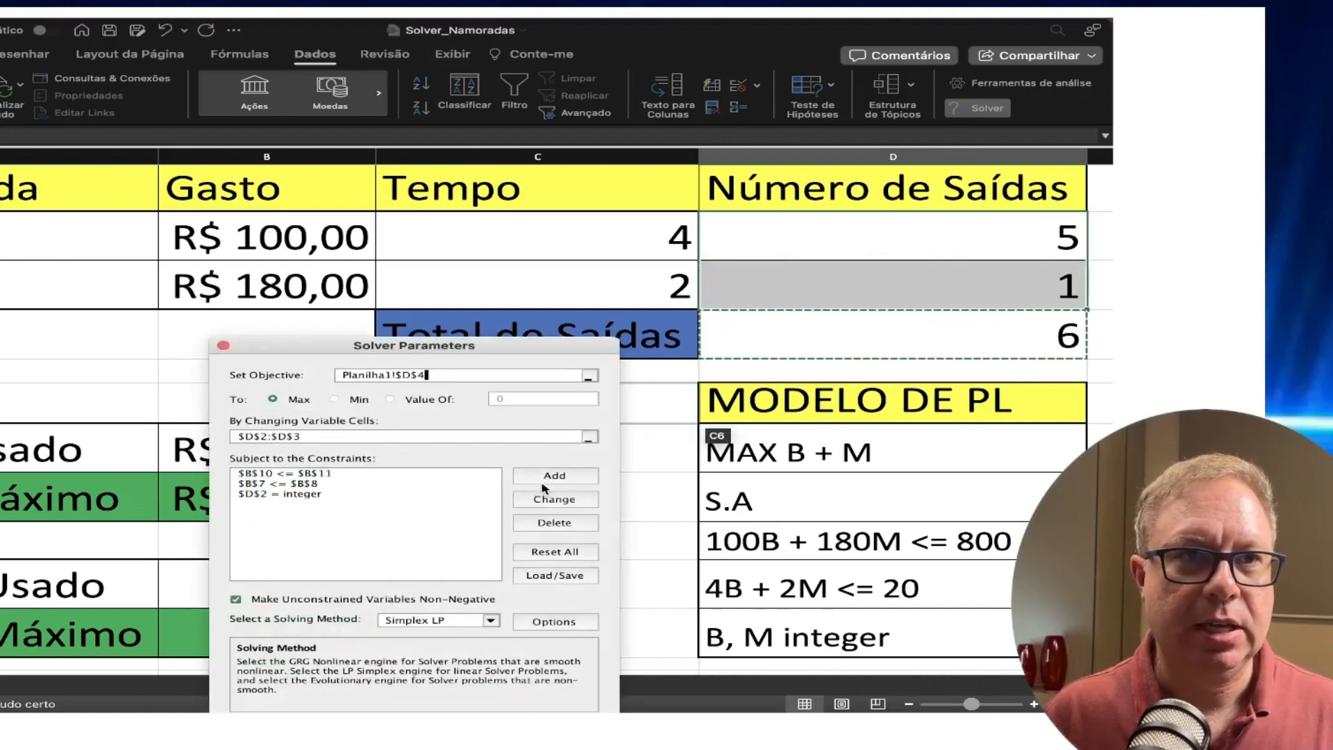
click(554, 476)
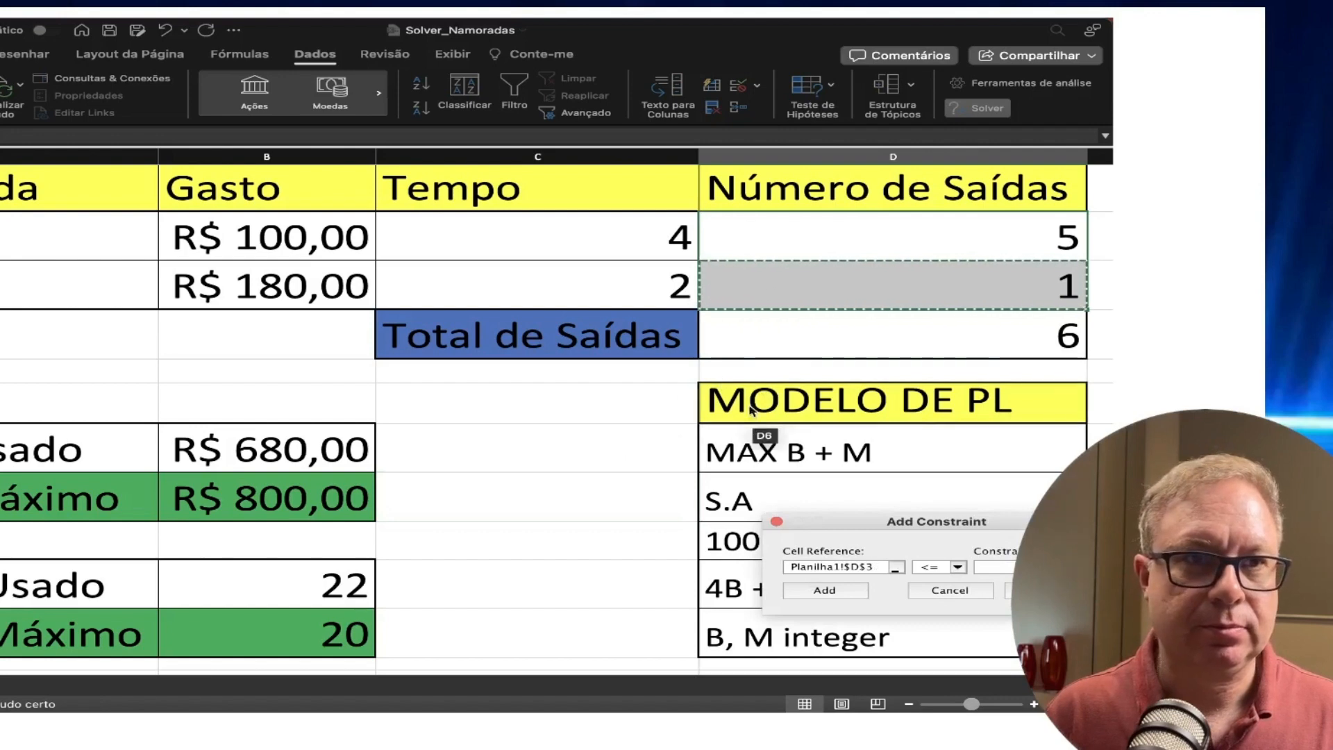
drag(863, 532, 437, 435)
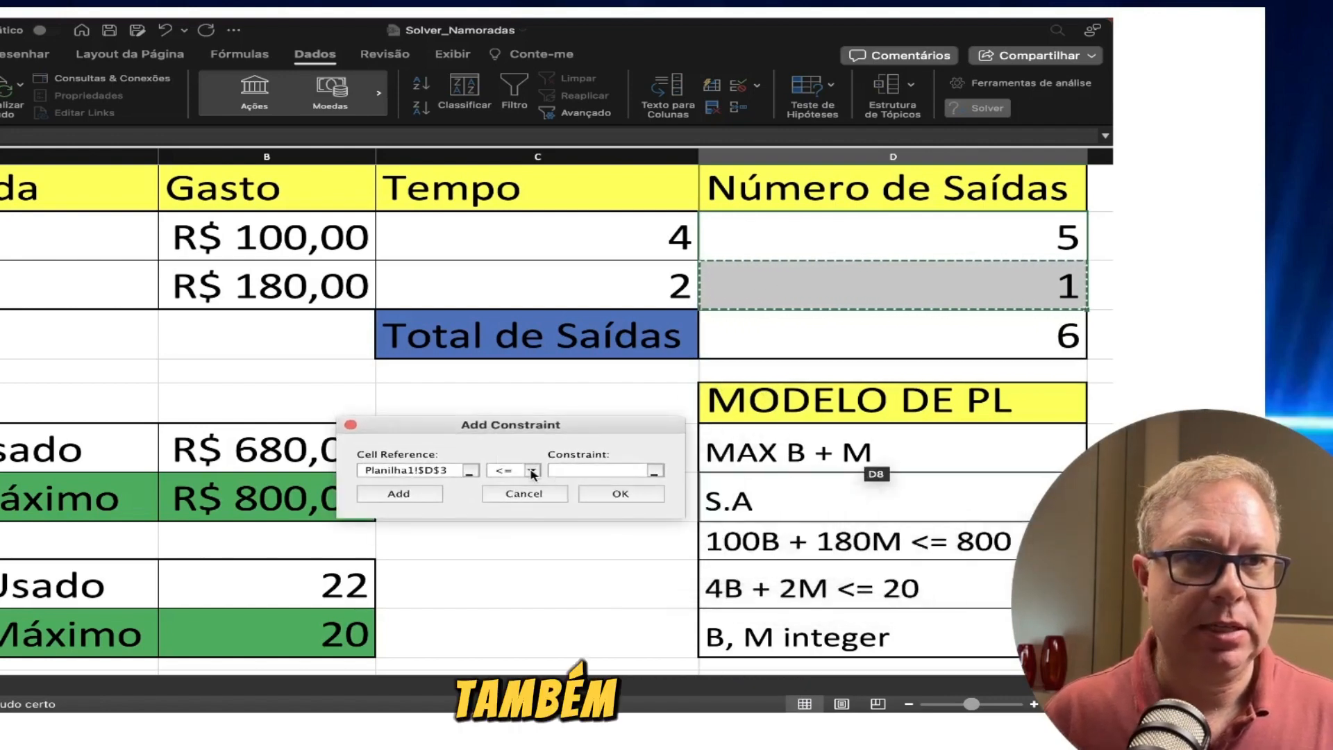
click(532, 471)
click(519, 514)
click(620, 493)
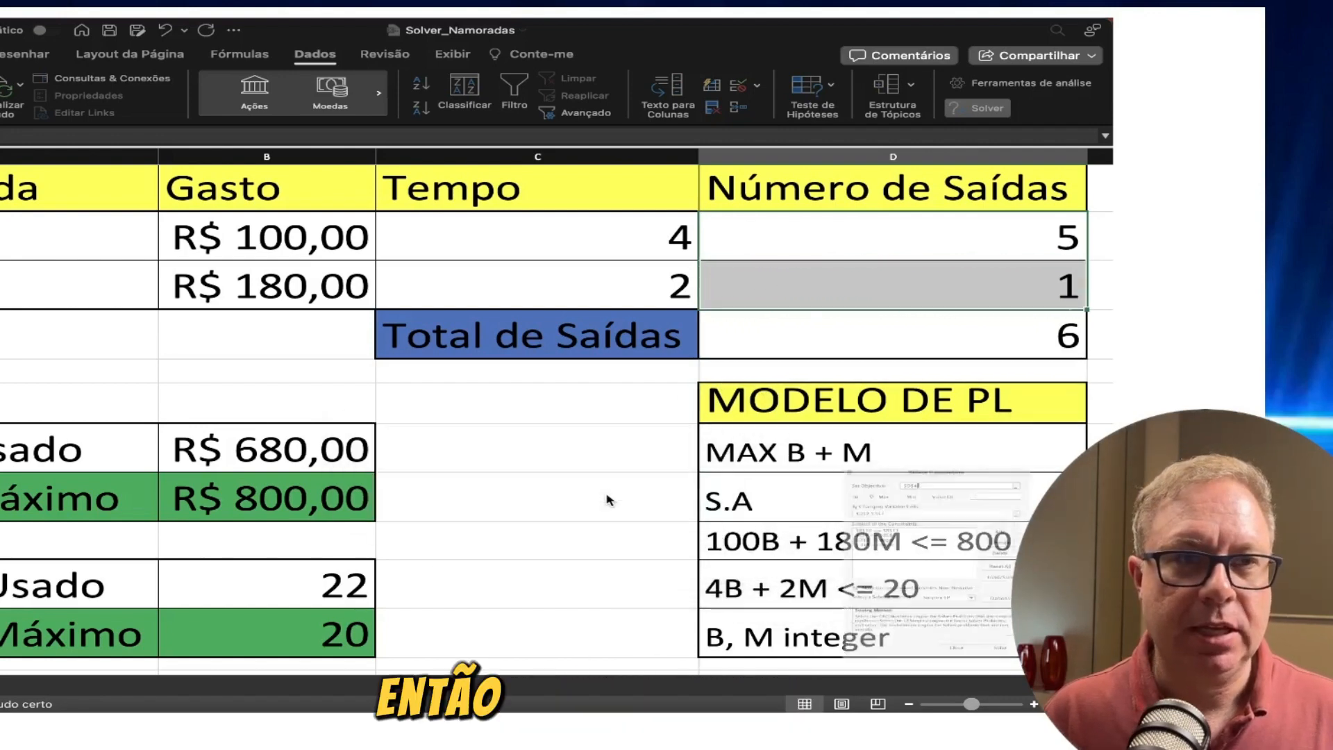
Solve the model with Simplex LP and keep the Solver solution in the worksheet.
drag(758, 311, 447, 348)
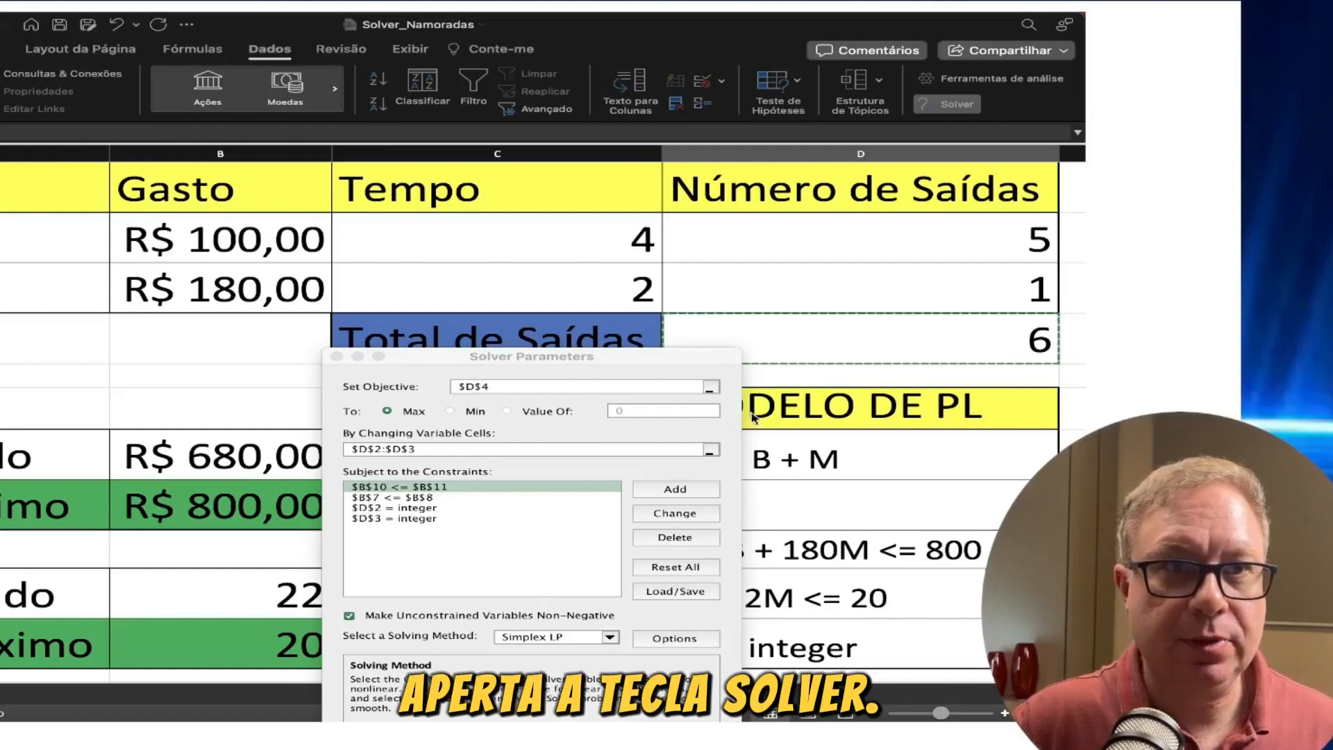
drag(684, 356, 720, 256)
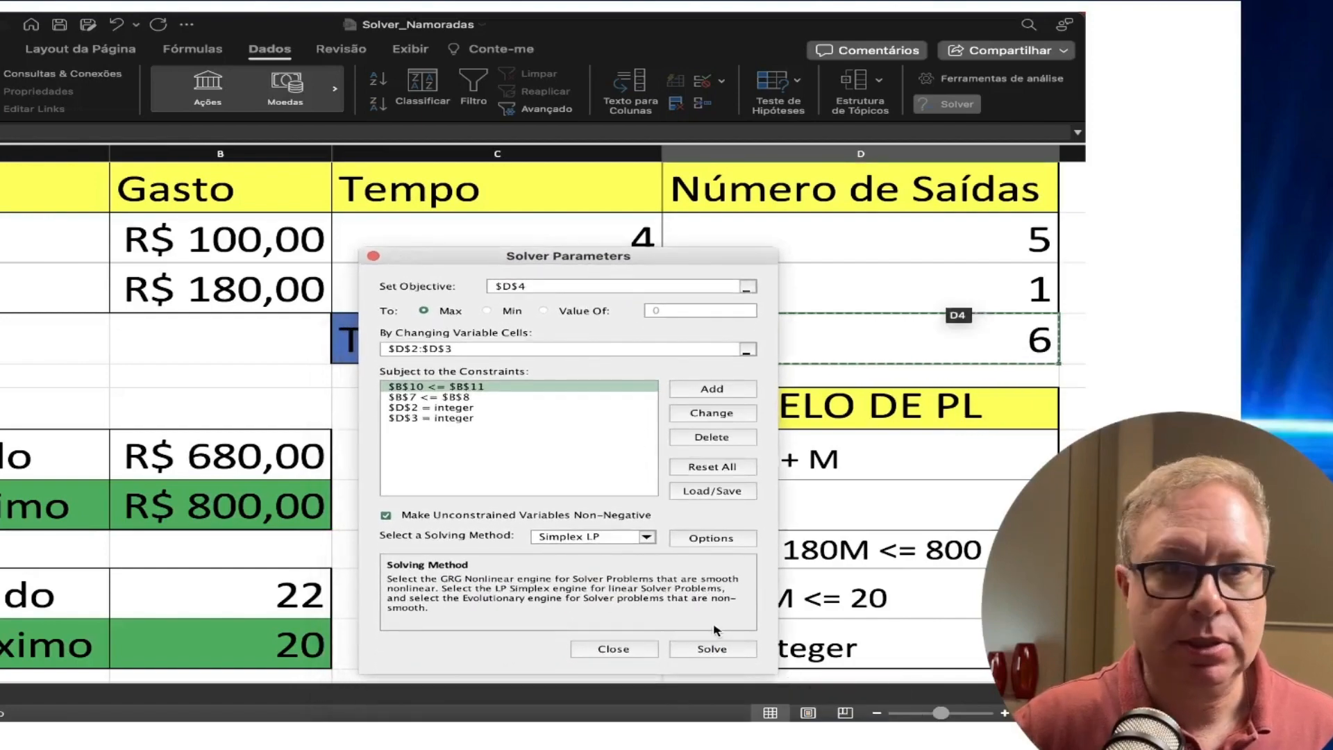
click(712, 651)
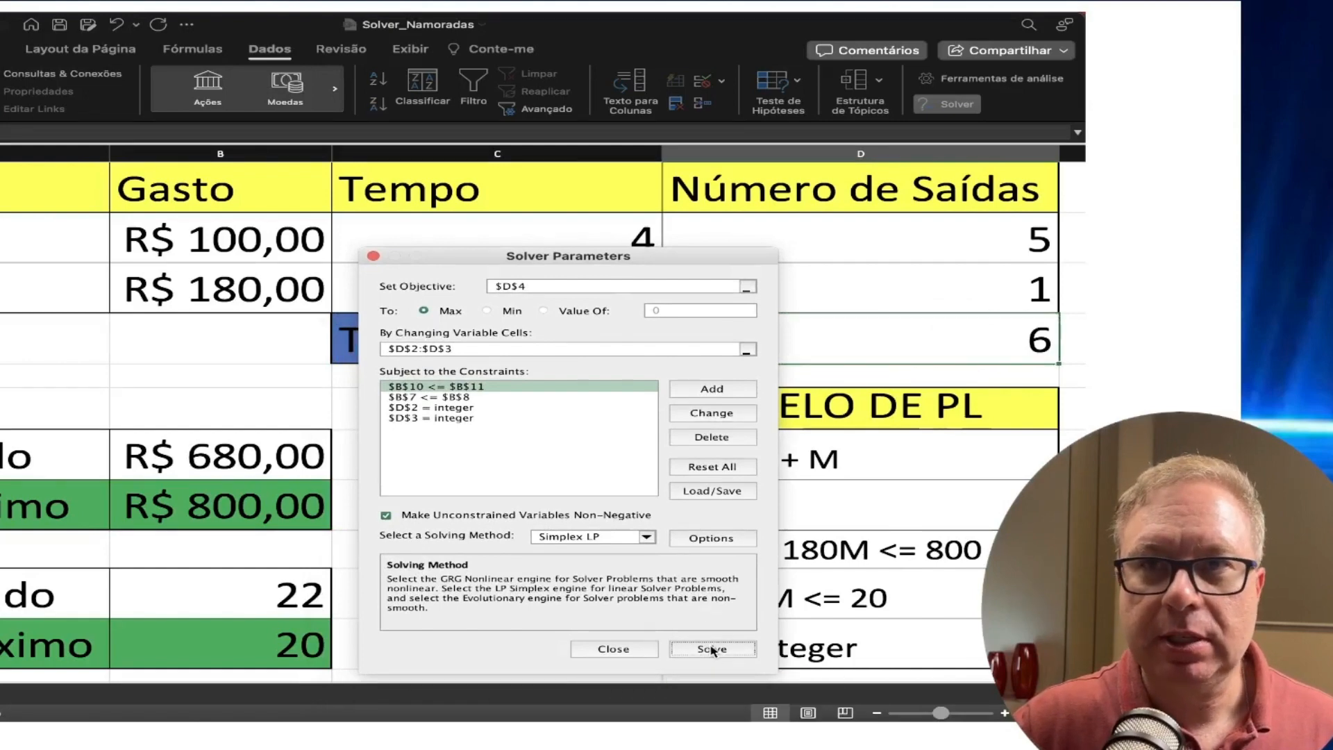
click(713, 649)
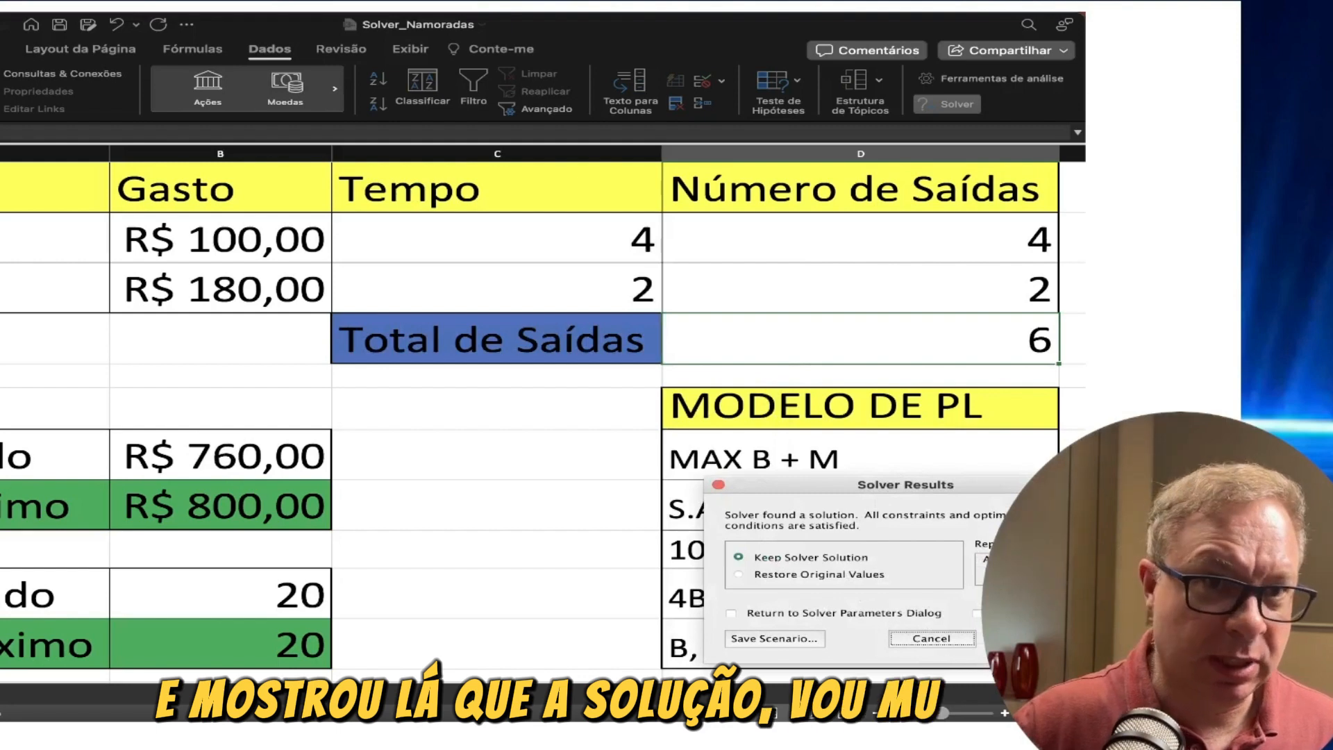
key(Return)
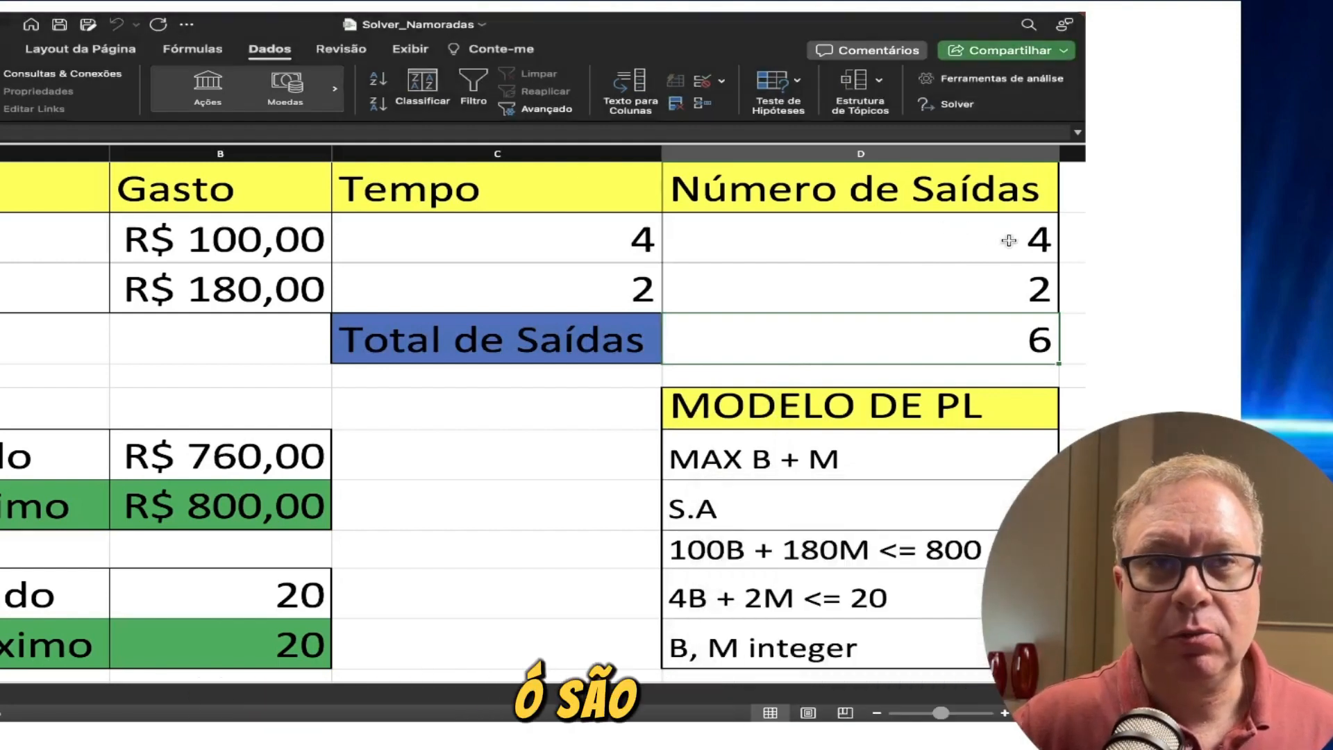